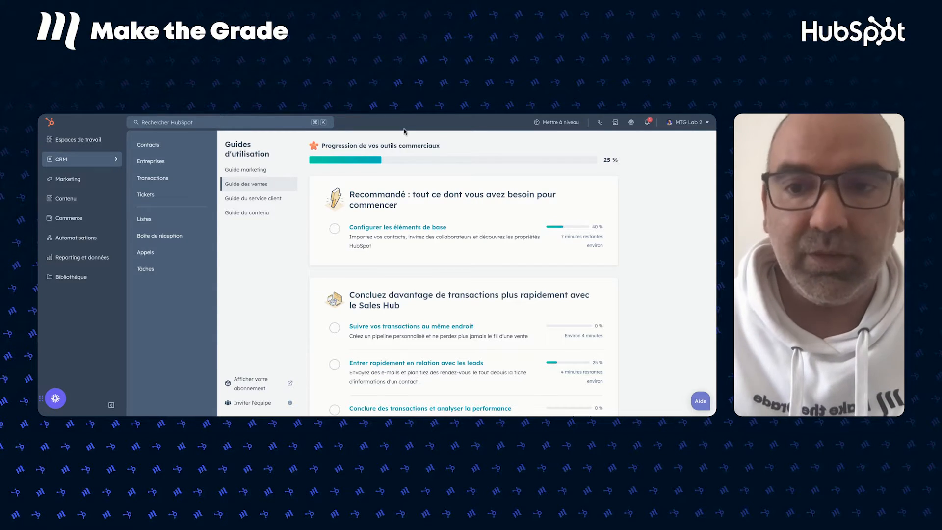
Open the overview of all CRM lists
click(98, 218)
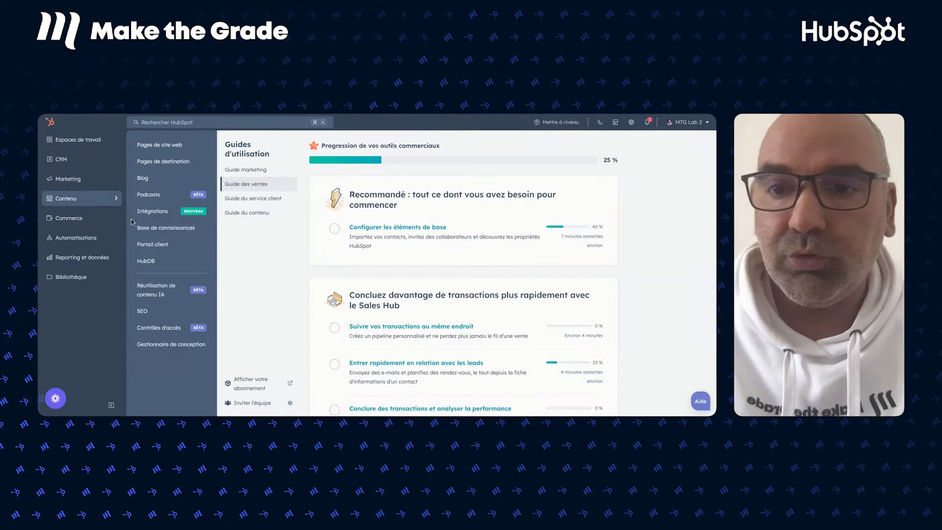
mouse_move(84, 153)
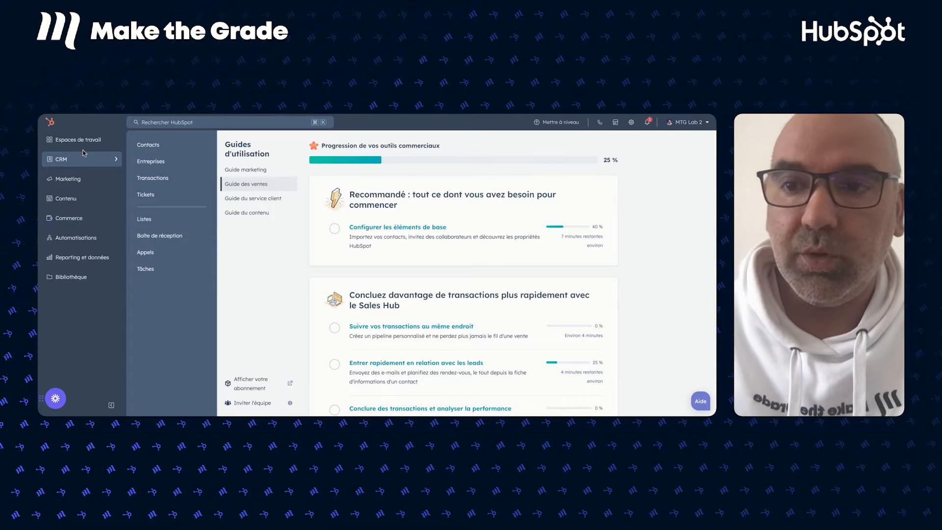
click(145, 222)
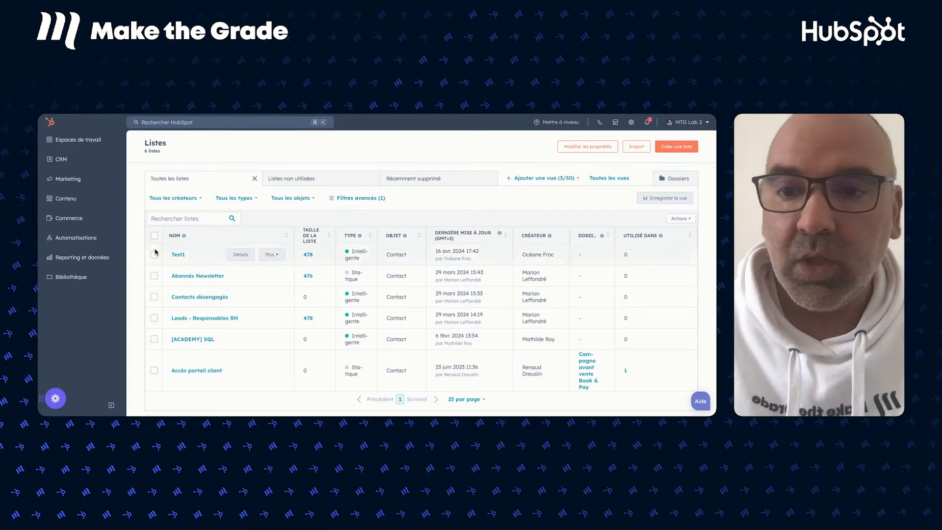
Select the lists Test1, Abonnés Newsletter and Contacts désengagés for bulk actions, and clear the selection
click(176, 218)
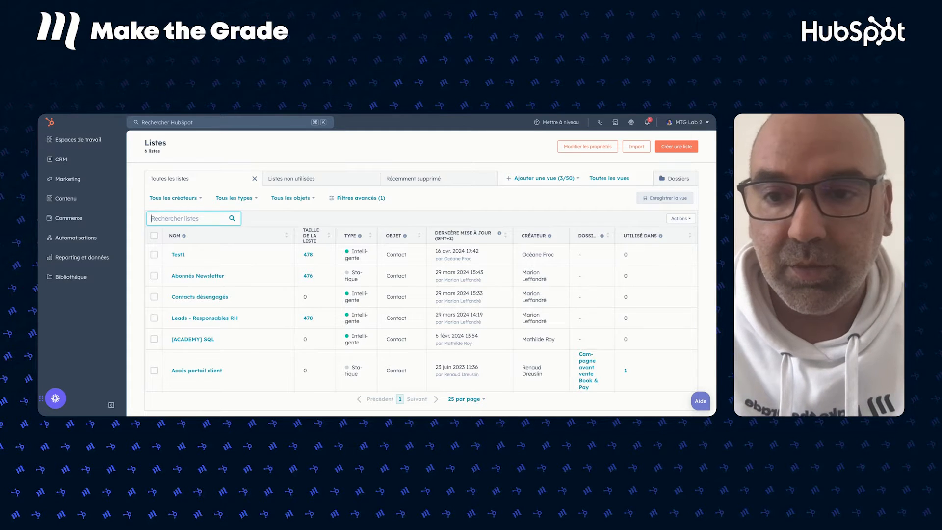
click(154, 254)
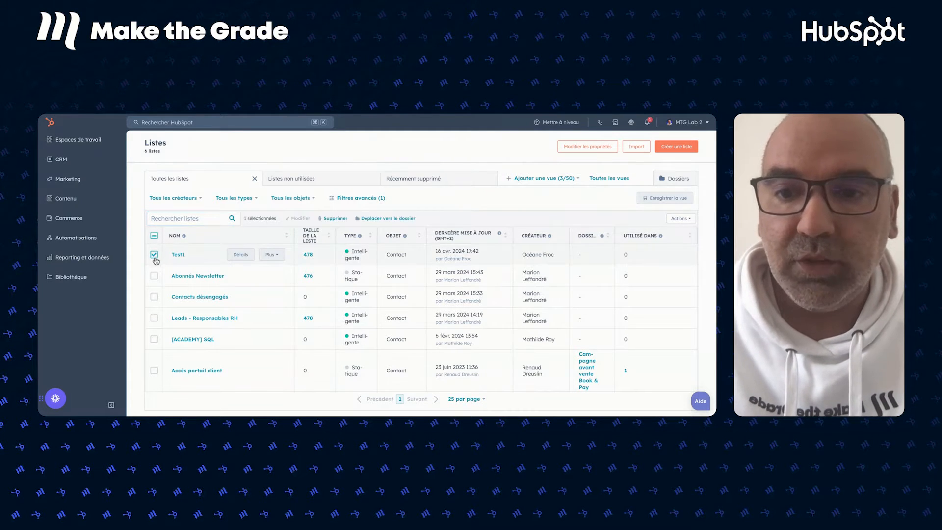
click(154, 276)
click(154, 296)
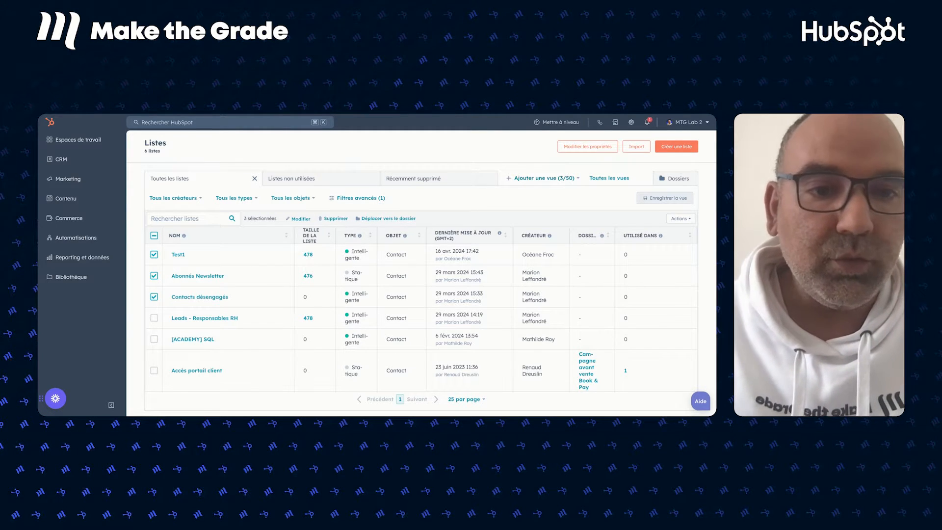
click(154, 236)
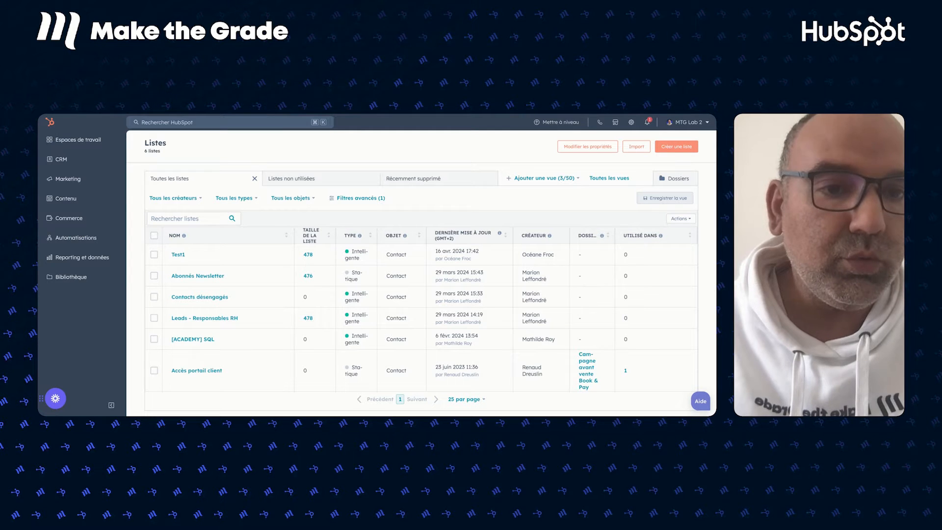
Start a new contact-based list and name it "Contacts Paris avec téléphone"
click(676, 146)
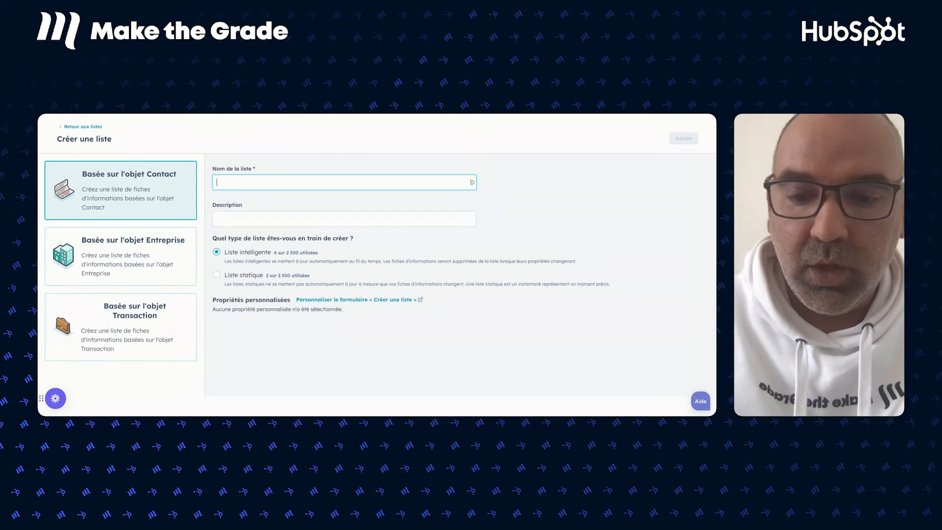
text(Contacts )
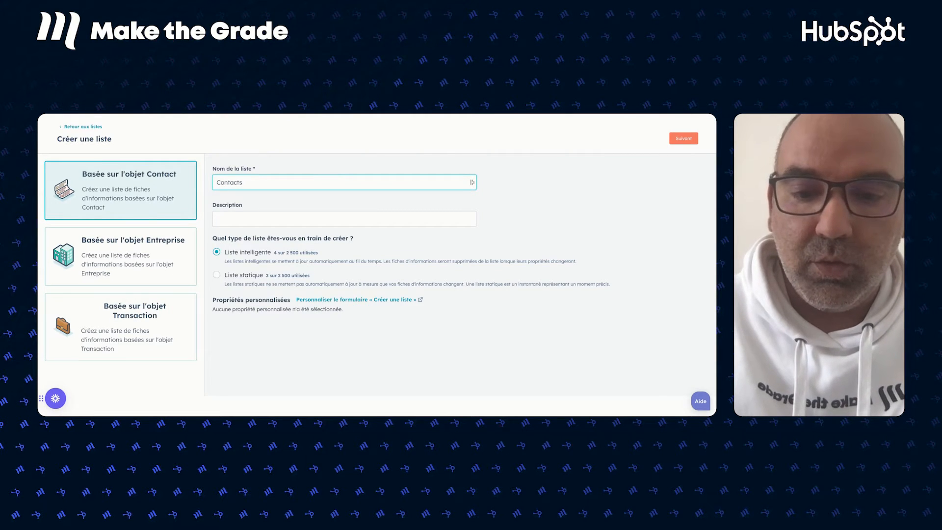
text(Paris)
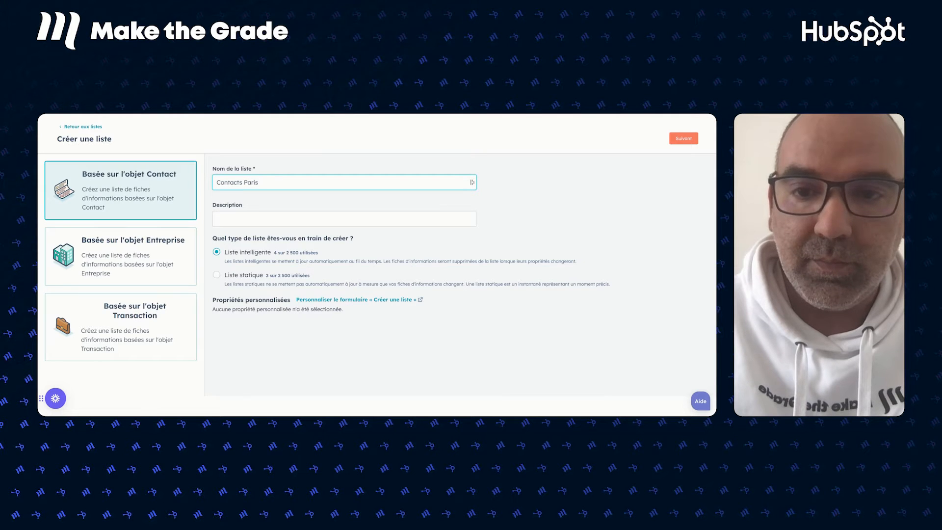
text( avec téléphone)
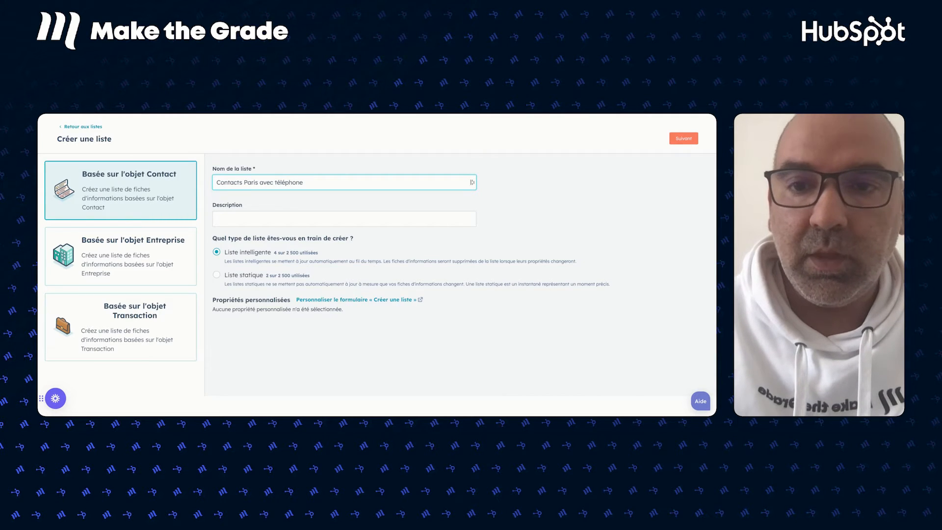
Enter the list description "Contacts vivant sur Paris avec numéro de téléphone renseigné" and continue to the filter setup as a smart list
click(290, 219)
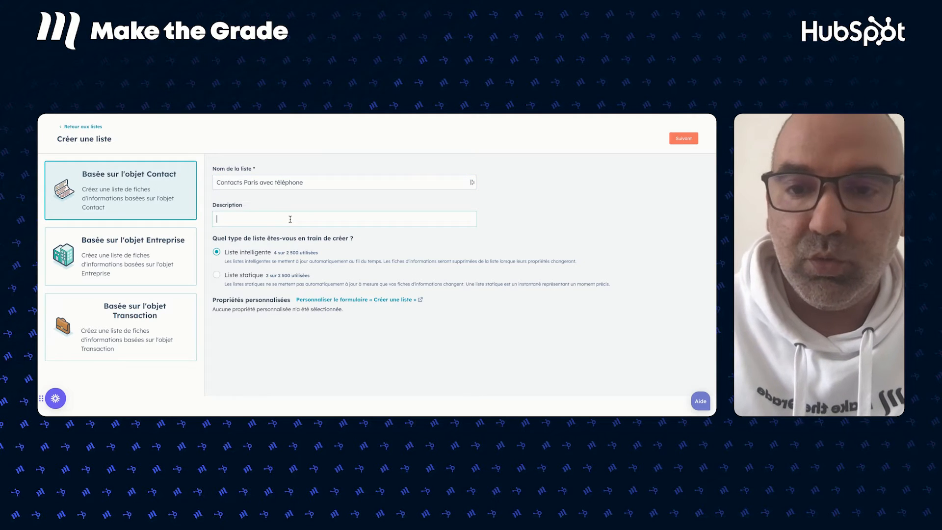
text(Contacts)
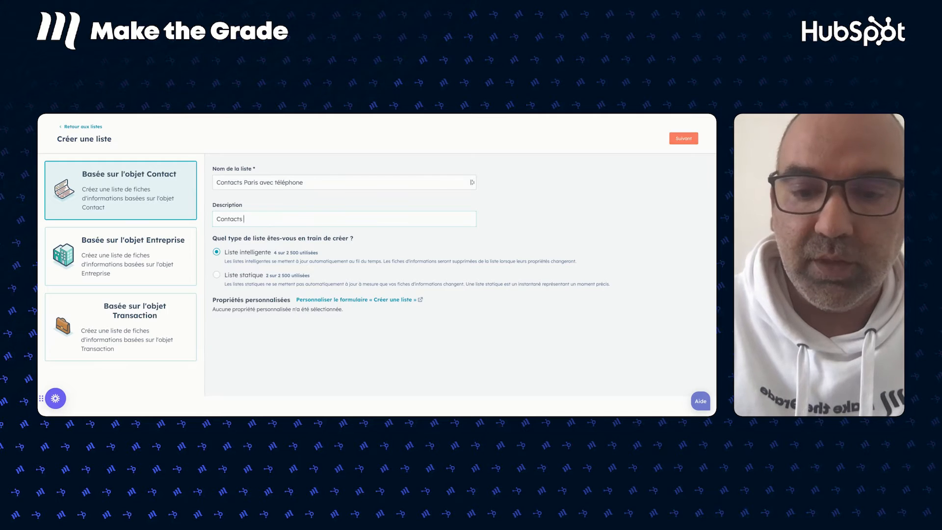
text( vivant su)
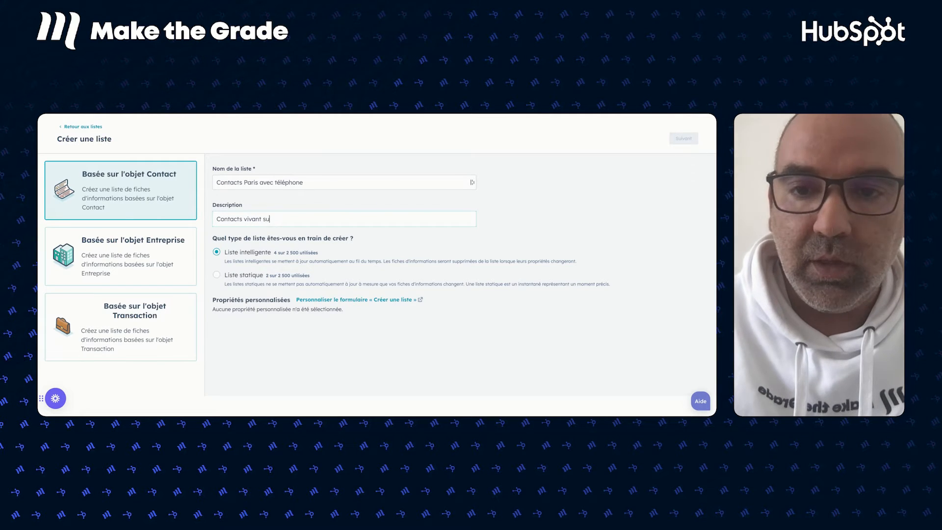
text(r Paris avec )
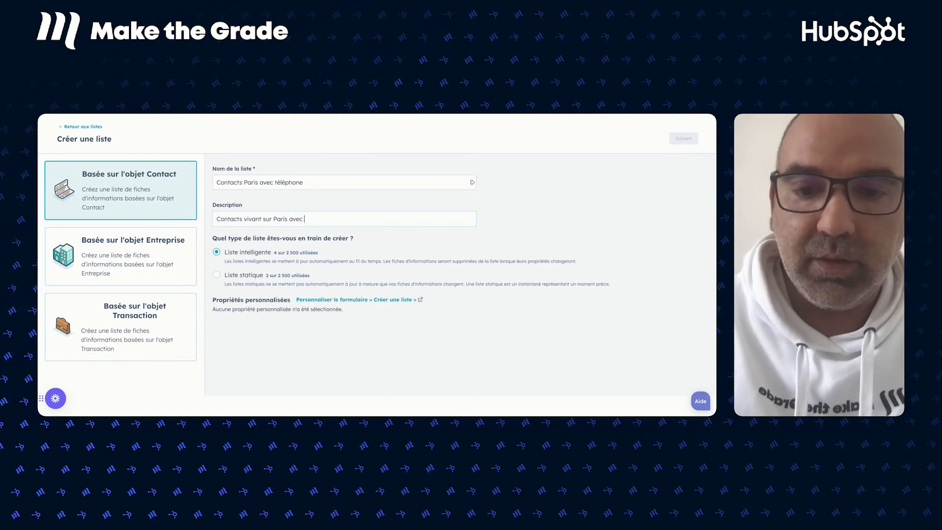
text(numéro de télé)
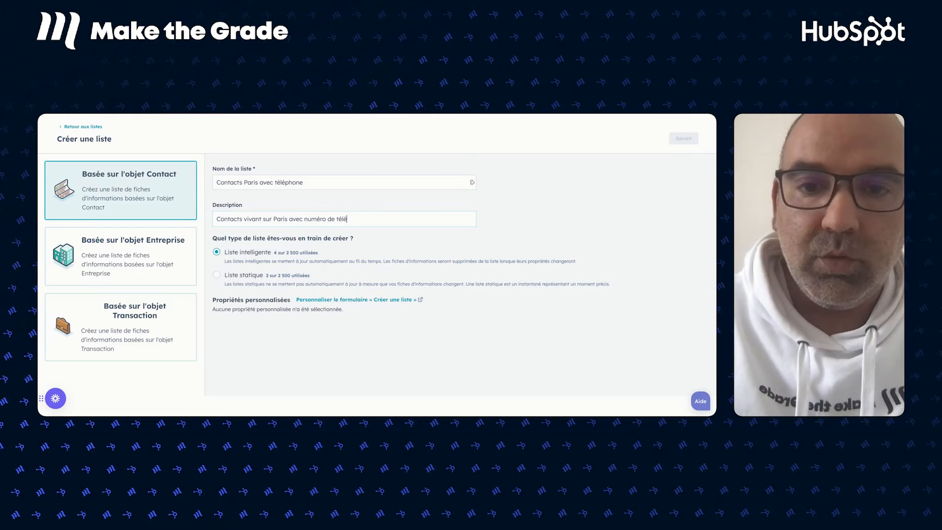
text(phone ren)
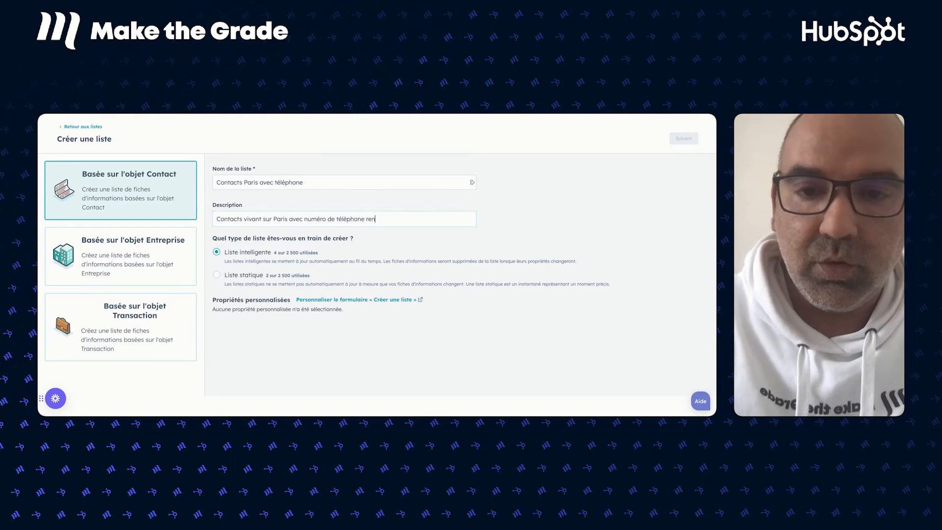
text(seigné)
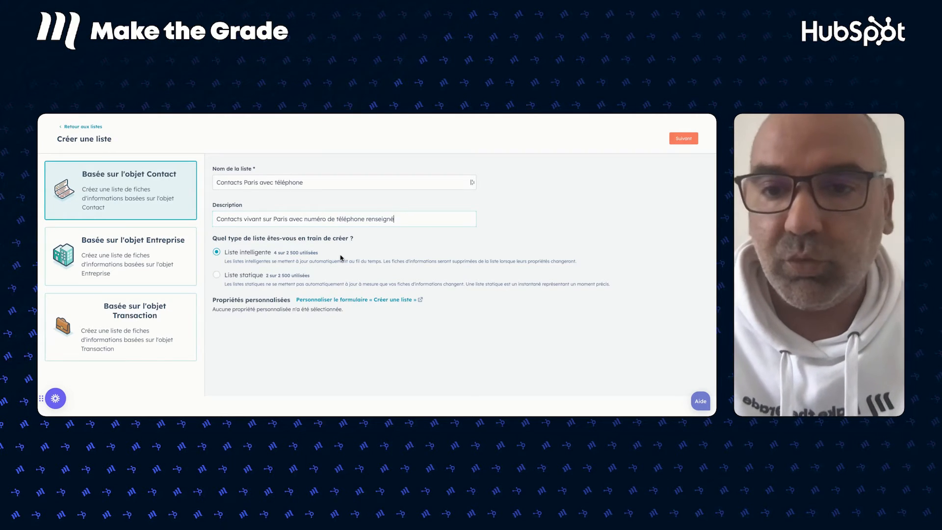
click(683, 139)
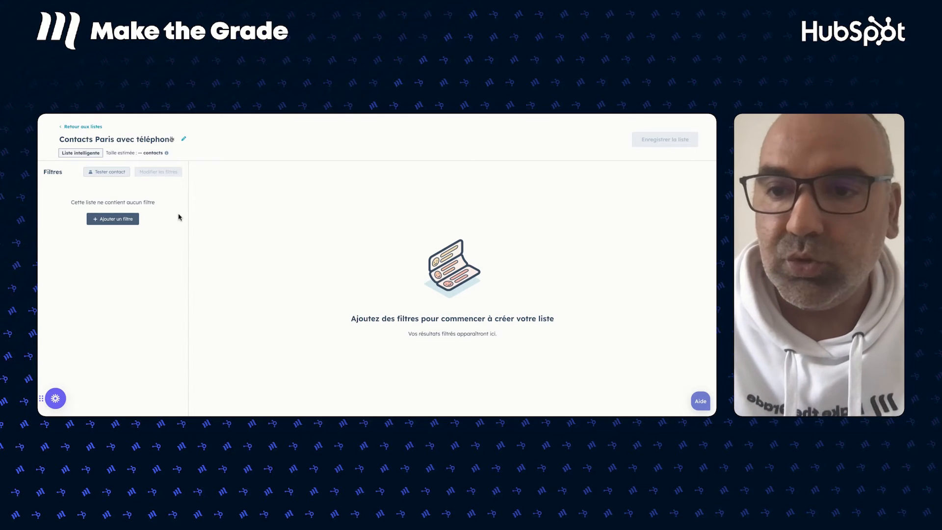
Add a contact property filter to the list requiring Ville "est égal à l'un des" Paris
click(114, 220)
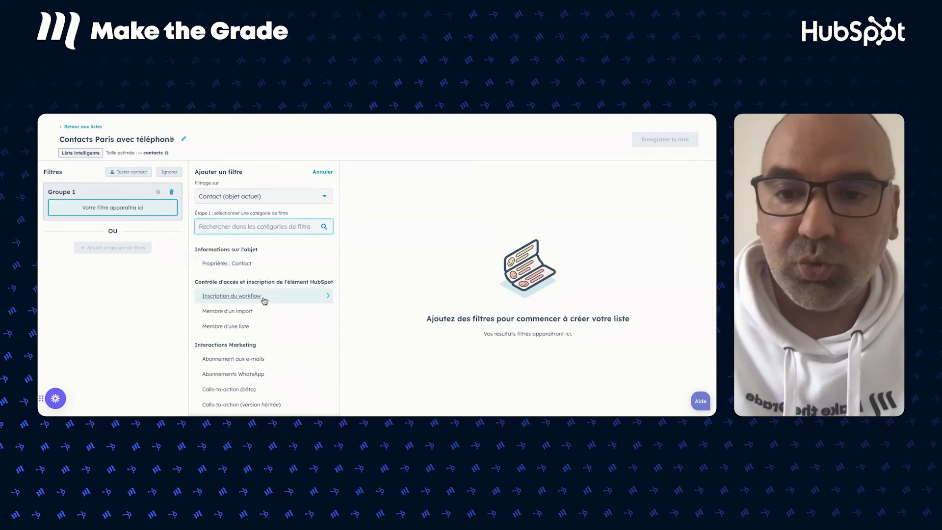
scroll(281, 304, down, 2)
scroll(282, 305, down, 4)
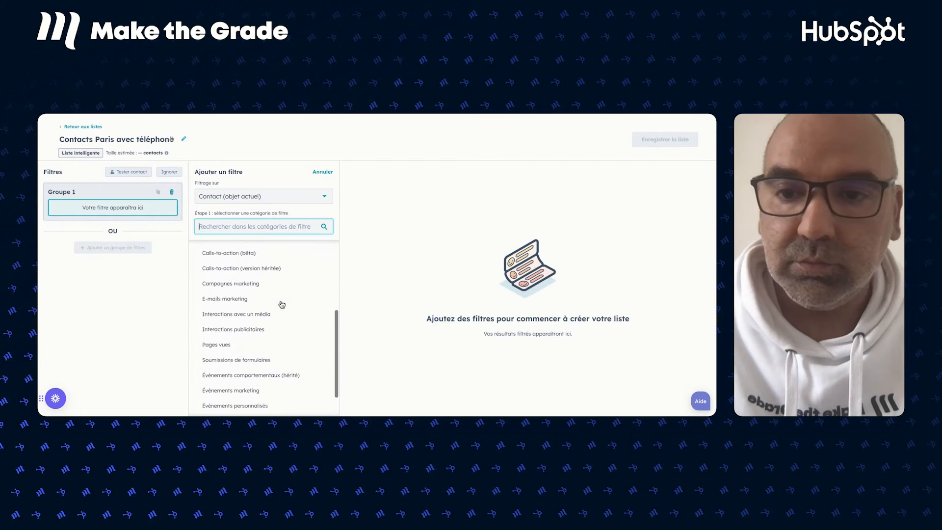
scroll(281, 305, up, 5)
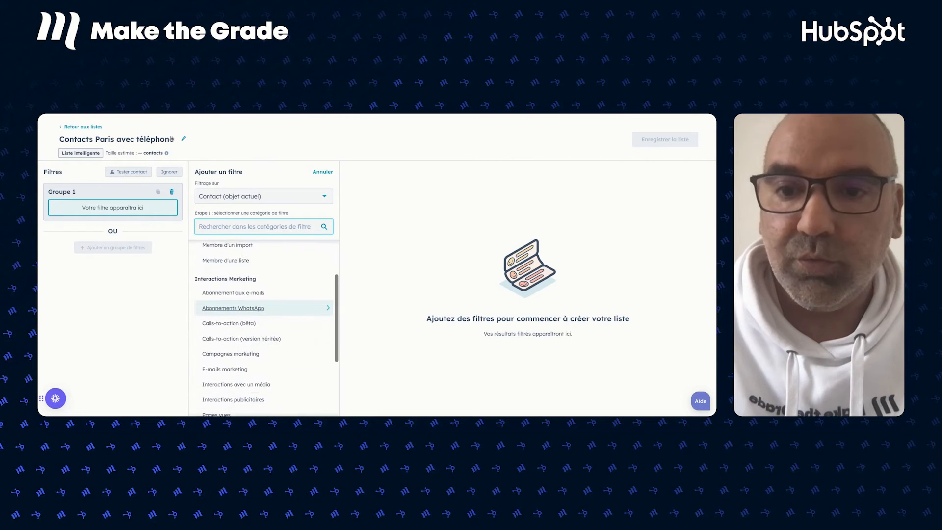
scroll(278, 304, up, 2)
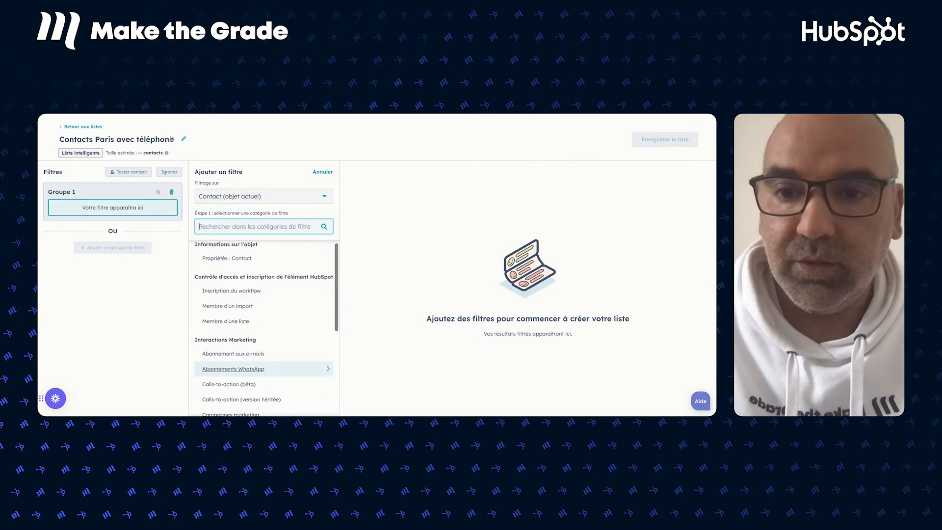
click(242, 265)
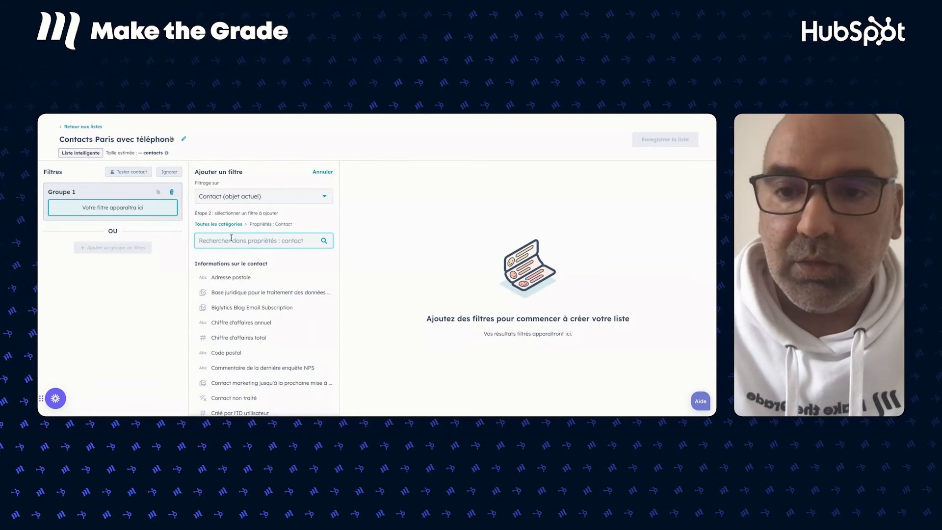
text(Ville)
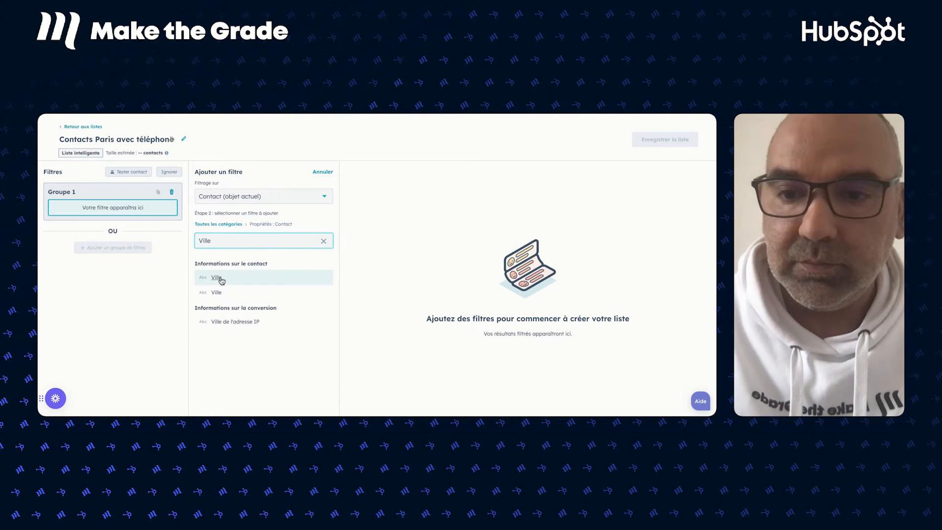
click(220, 279)
click(222, 221)
text(Paris)
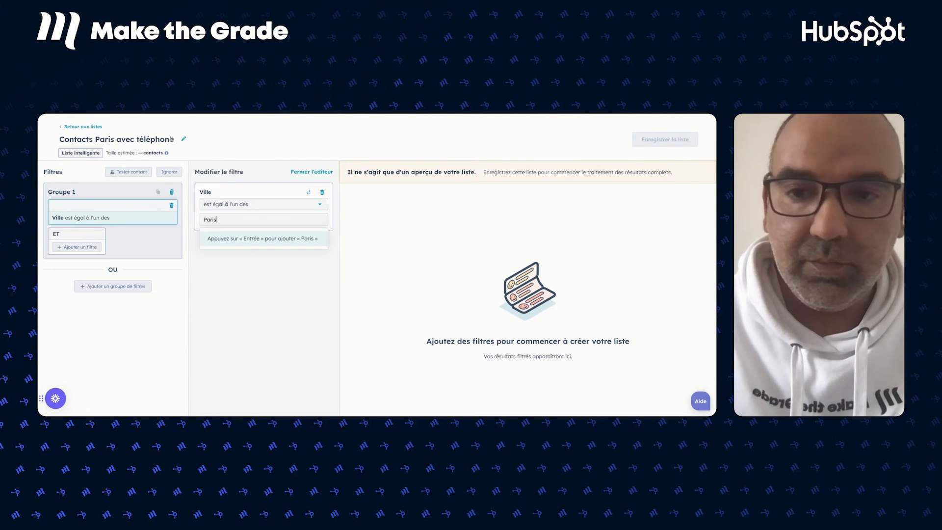
key(Return)
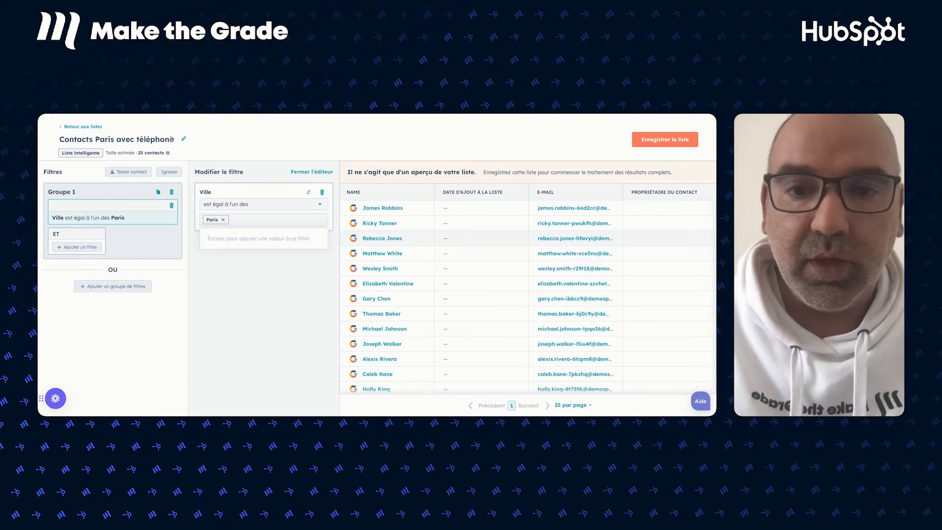
click(207, 280)
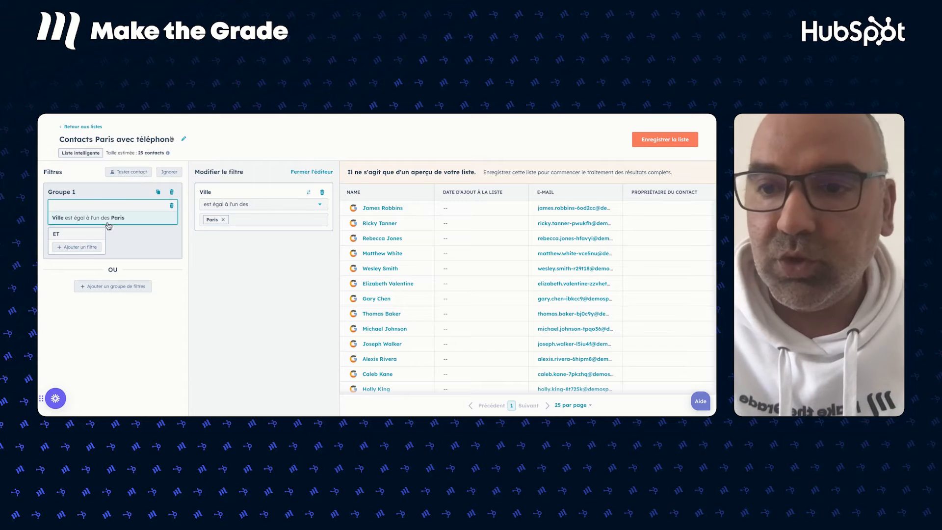
Add an ET filter to Groupe 1 requiring the contact property Numéro de téléphone "est connu"
click(81, 247)
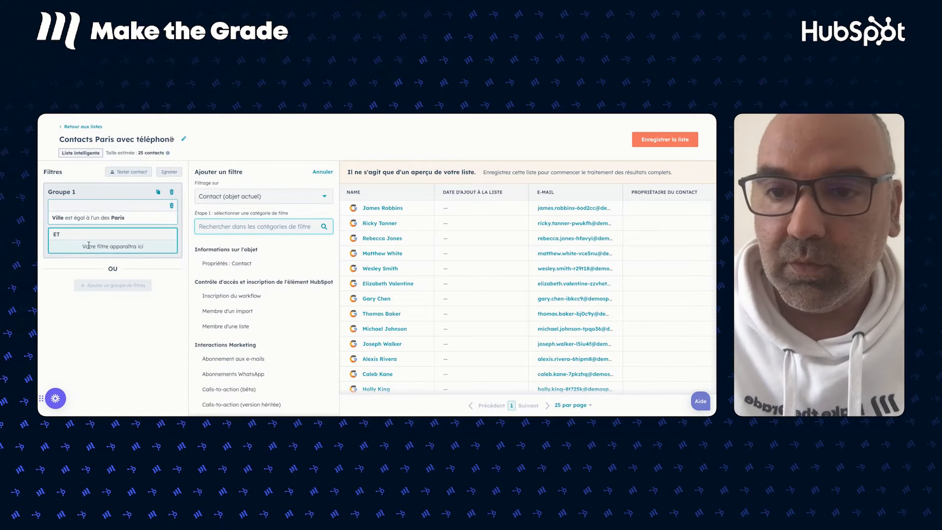
click(230, 264)
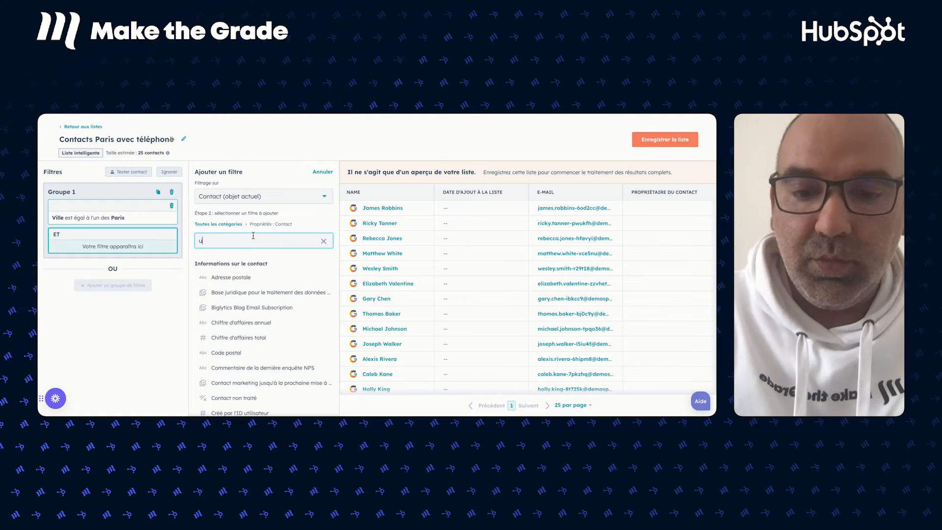
text(numéro de)
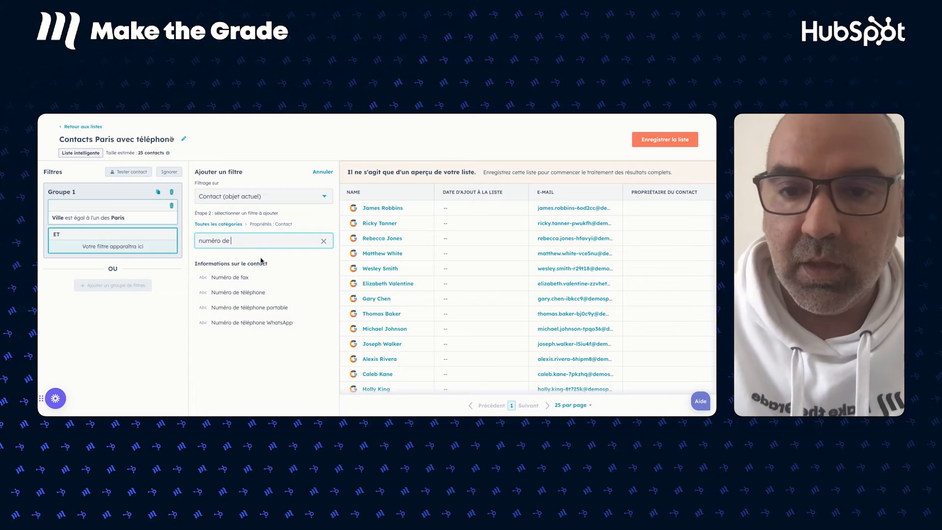
click(250, 292)
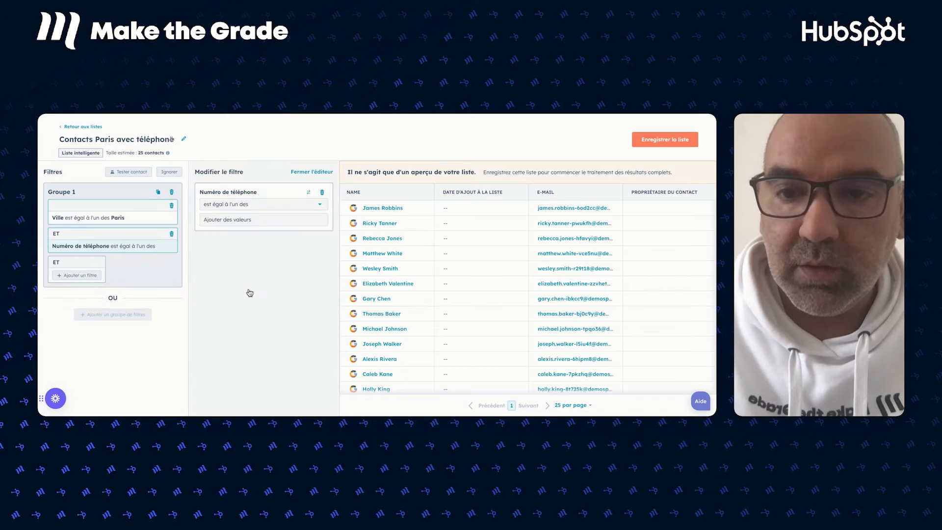
click(260, 207)
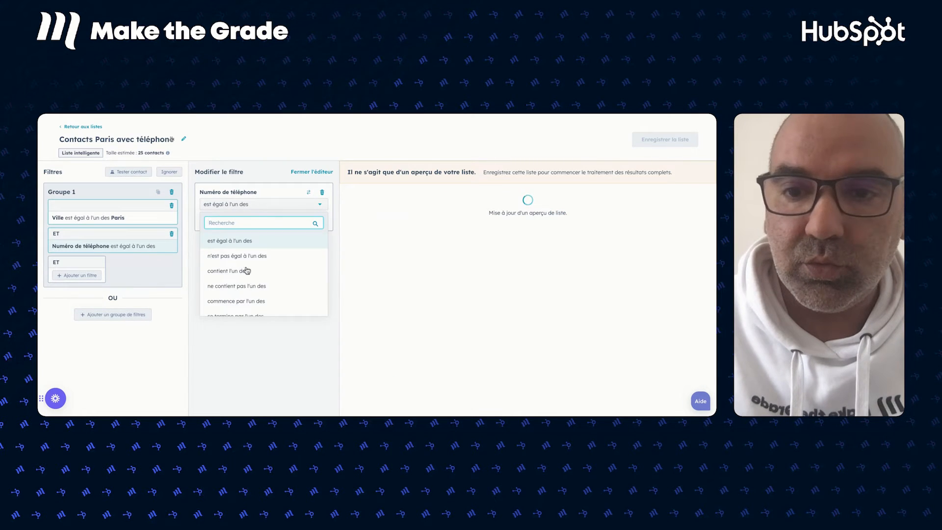
scroll(239, 281, down, 1)
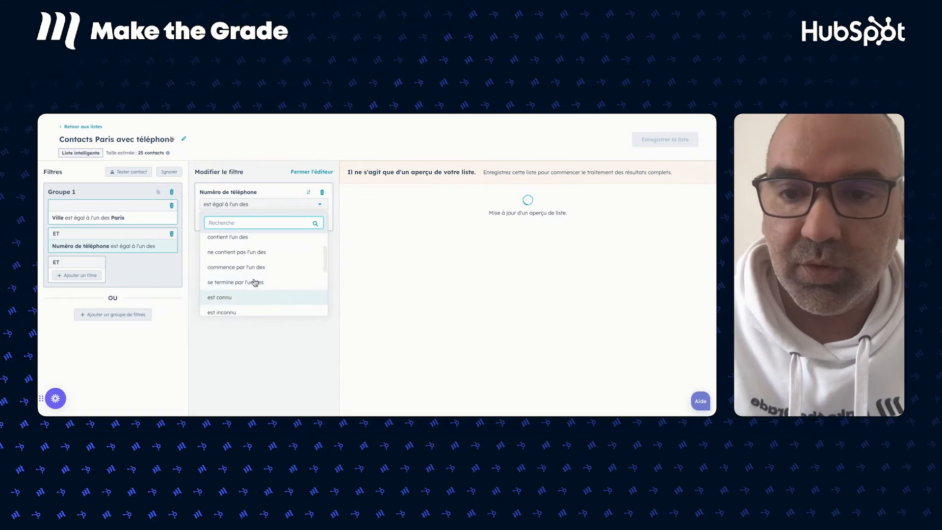
click(219, 297)
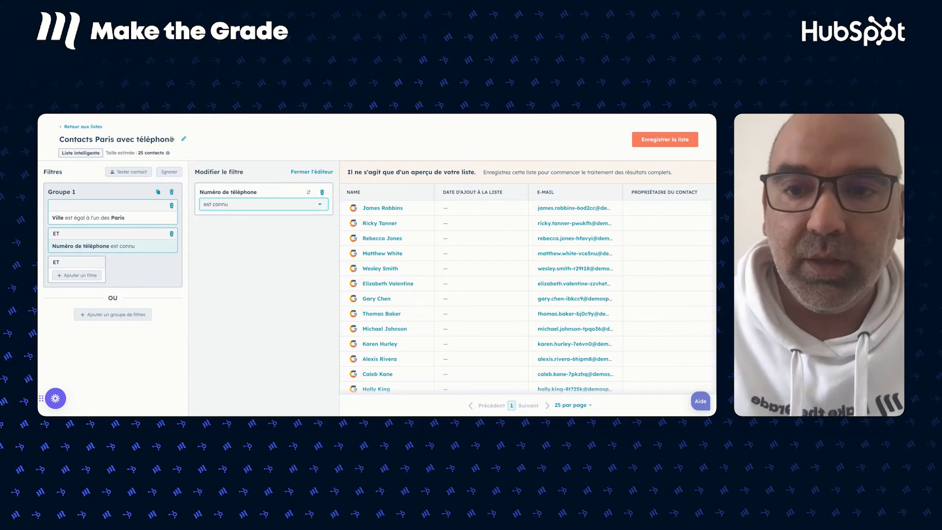
Test one existing contact from the contact list against the Groupe 1 filters, end the test and save the list
click(125, 173)
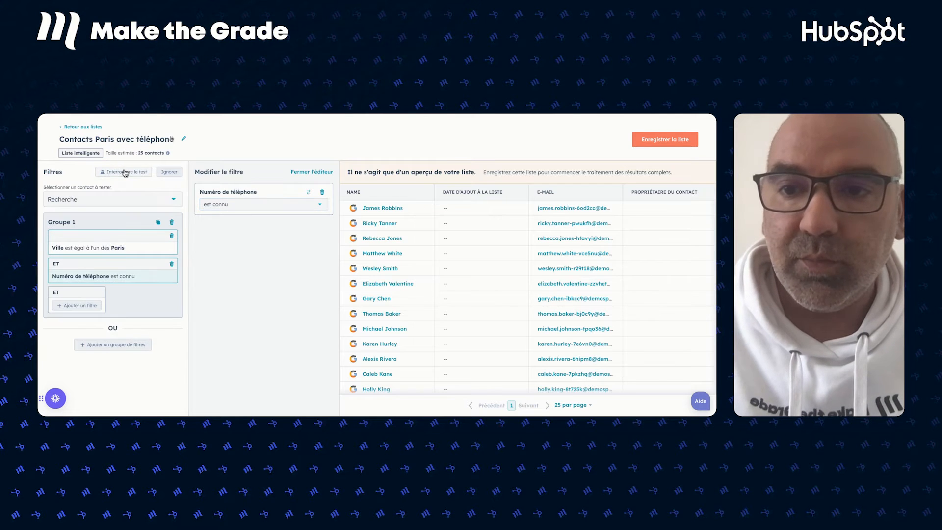
click(99, 200)
scroll(95, 267, down, 2)
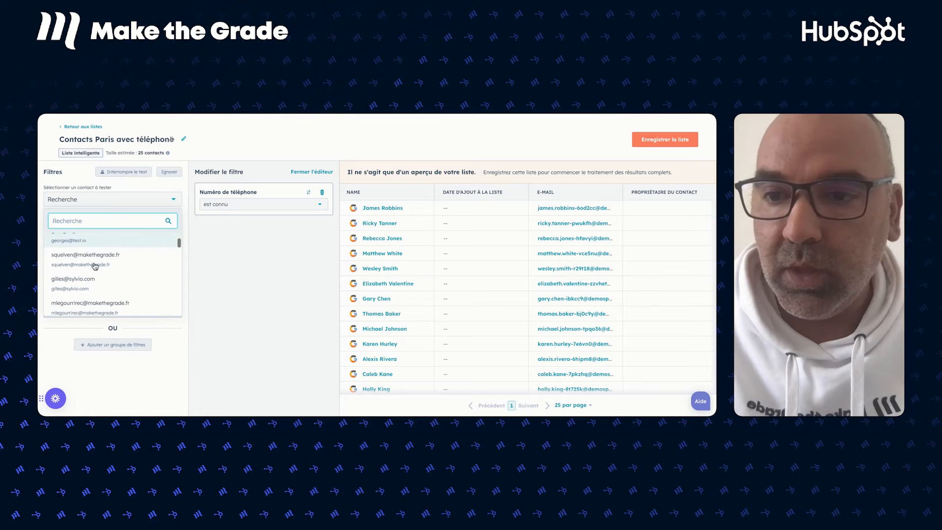
scroll(95, 266, down, 5)
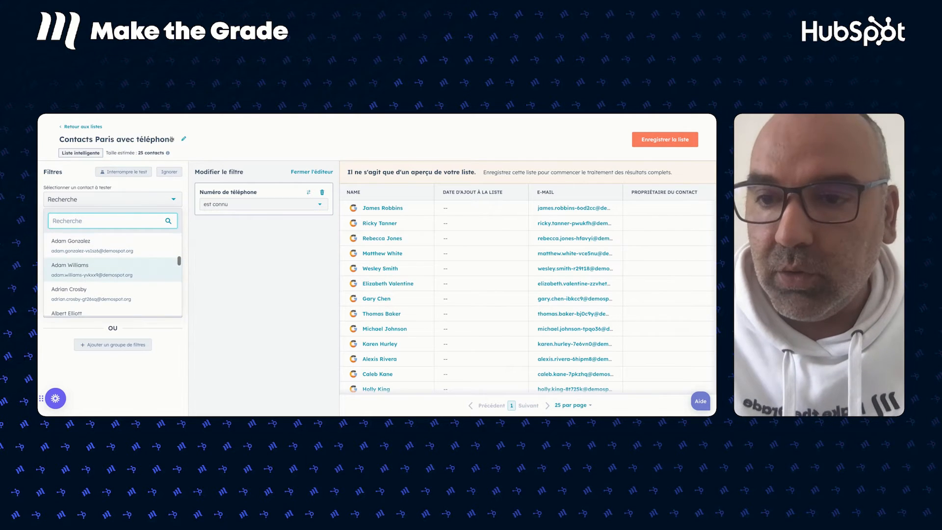
click(81, 294)
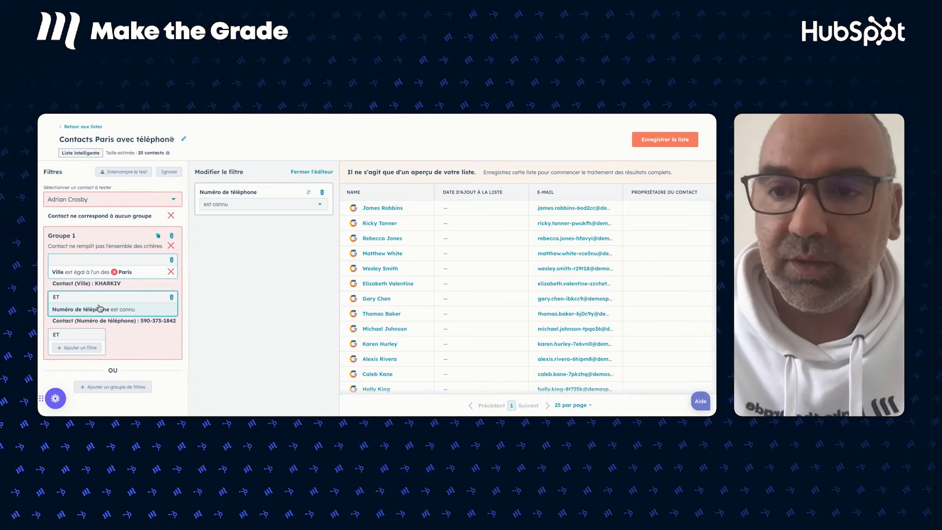
click(122, 172)
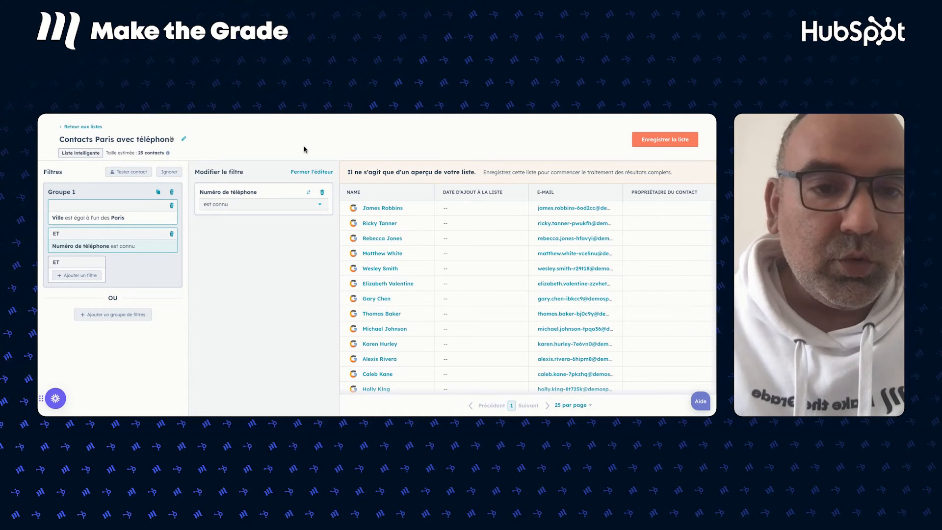
click(648, 143)
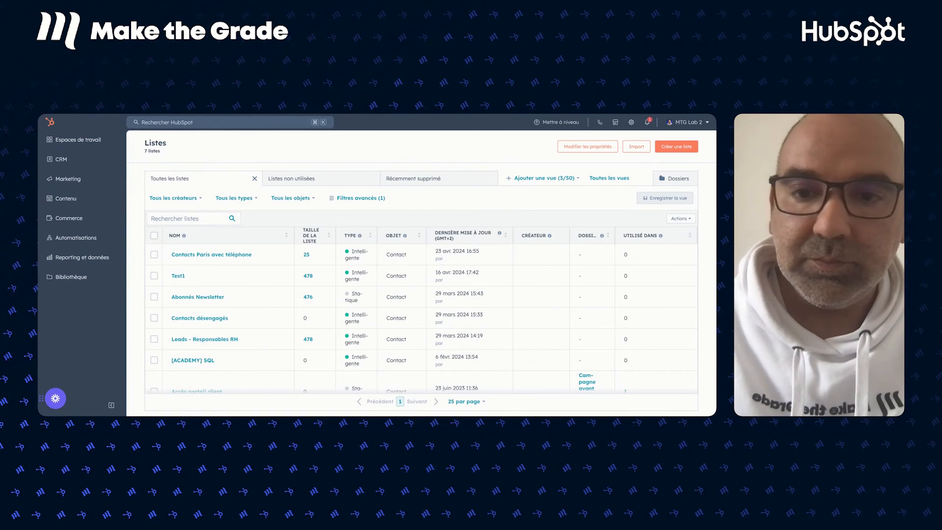
Open the performance view of the "Contacts Paris avec téléphone" list and examine its size over time, contact engagement and last-30-days activity charts
mouse_move(210, 258)
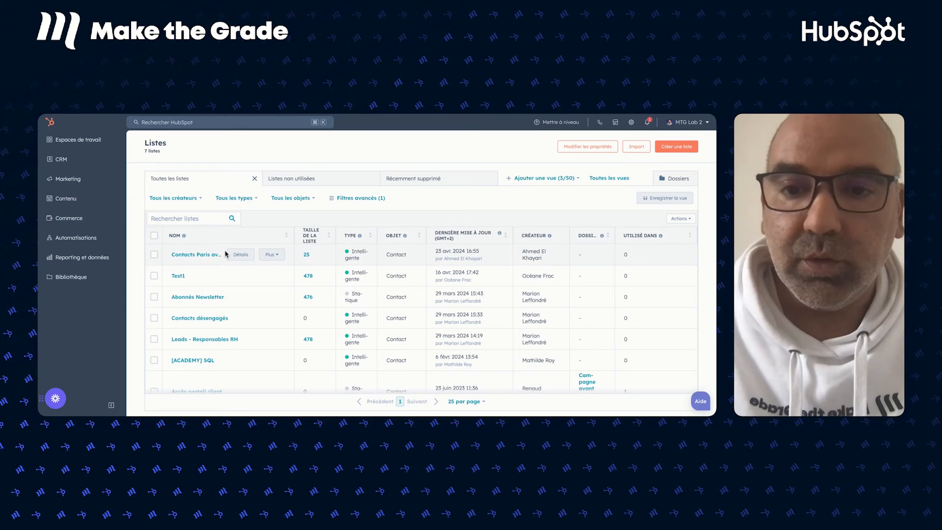
click(271, 254)
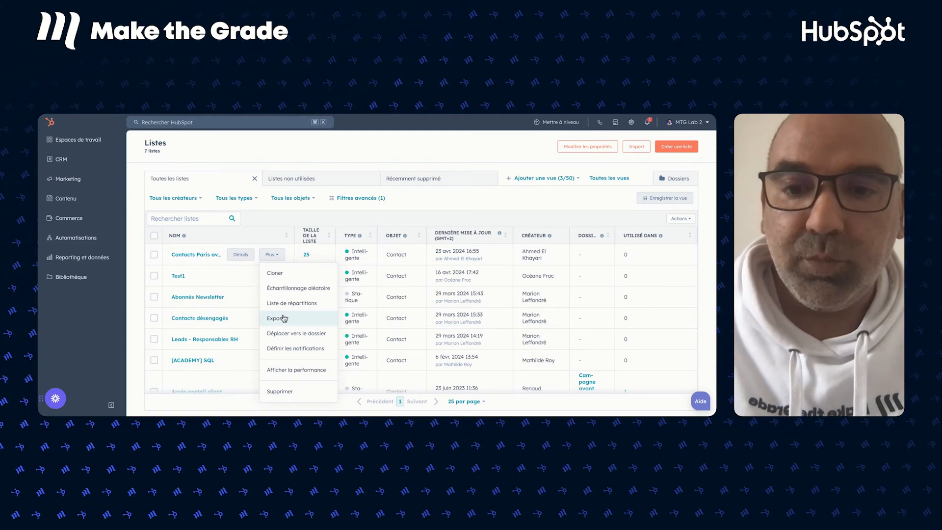
click(285, 371)
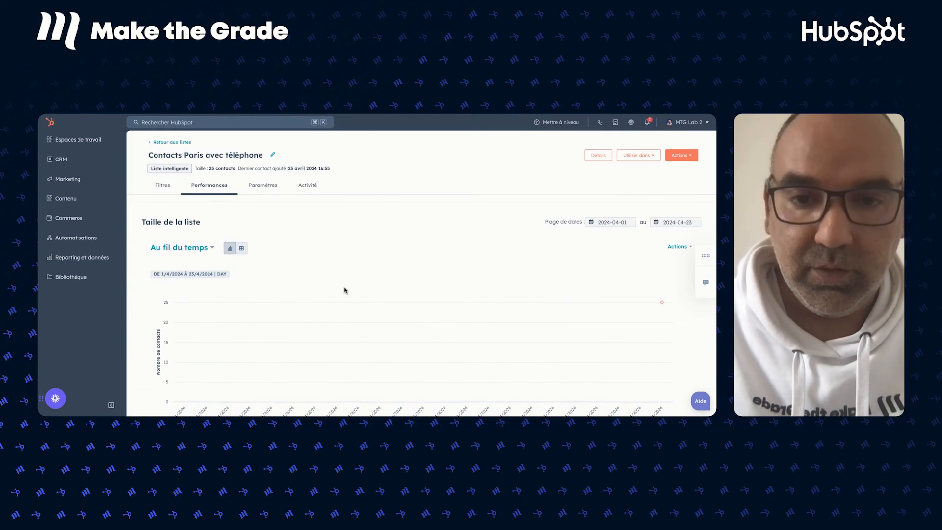
scroll(344, 290, down, 3)
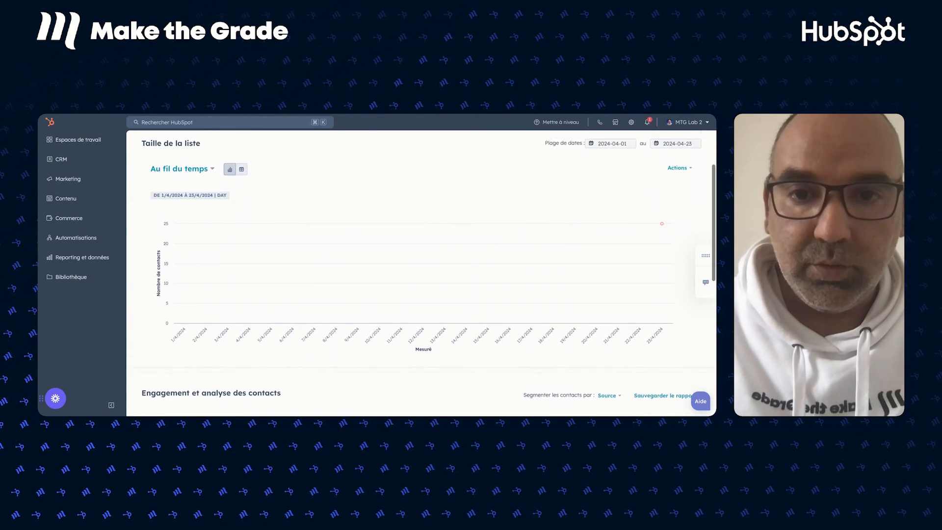
scroll(429, 262, up, 2)
scroll(365, 245, down, 2)
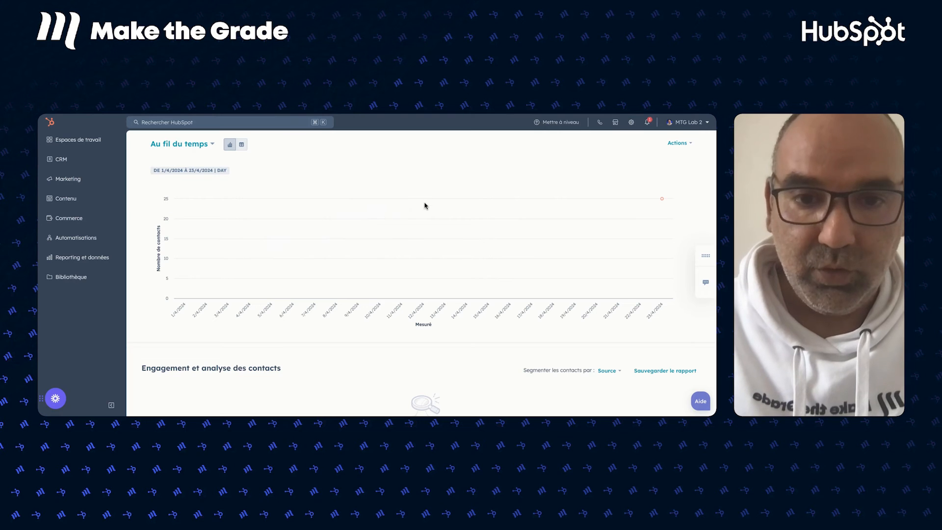
scroll(410, 256, down, 4)
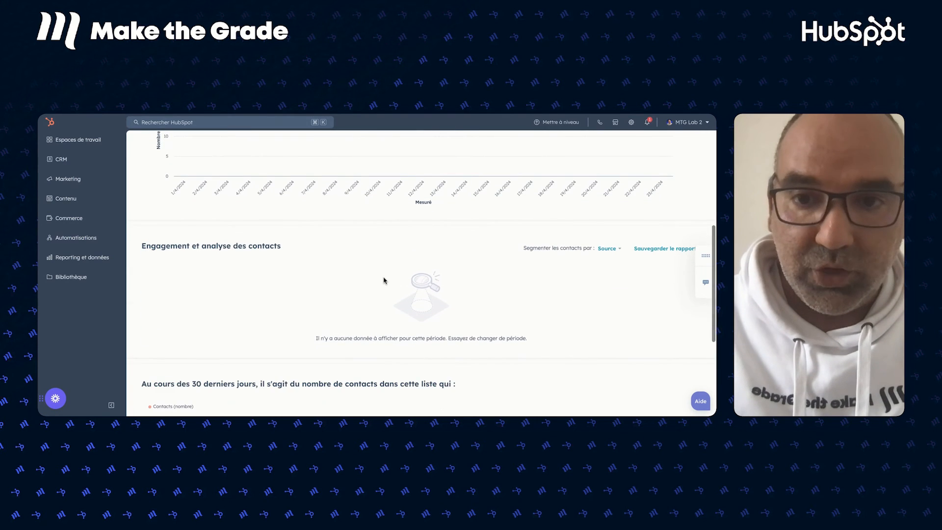
scroll(384, 280, down, 3)
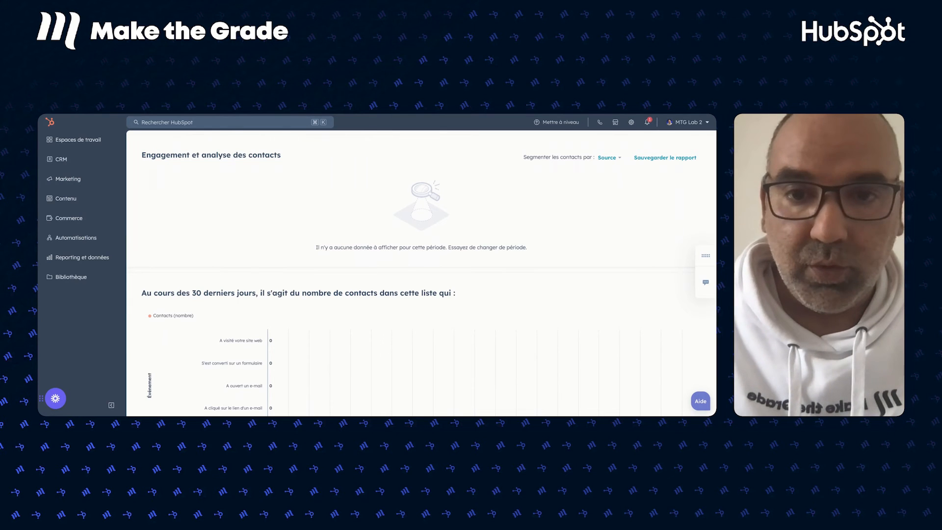
scroll(361, 319, down, 3)
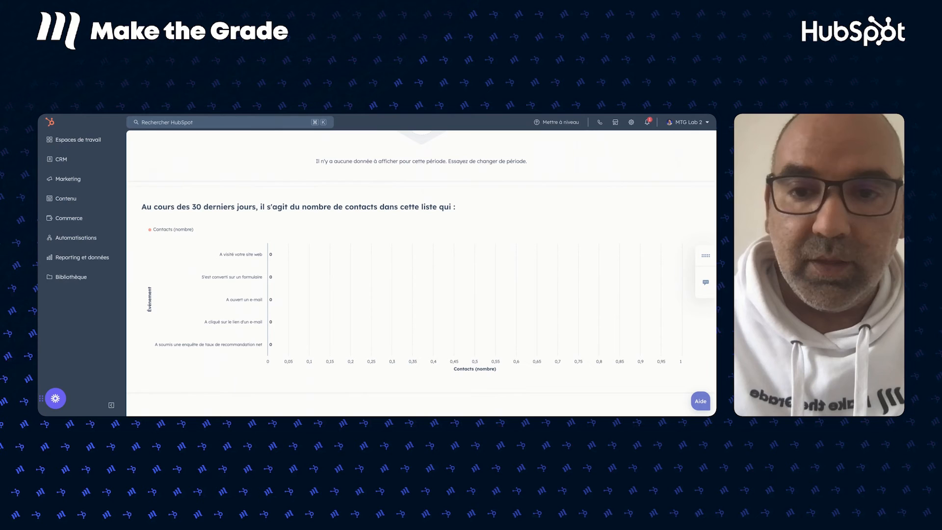